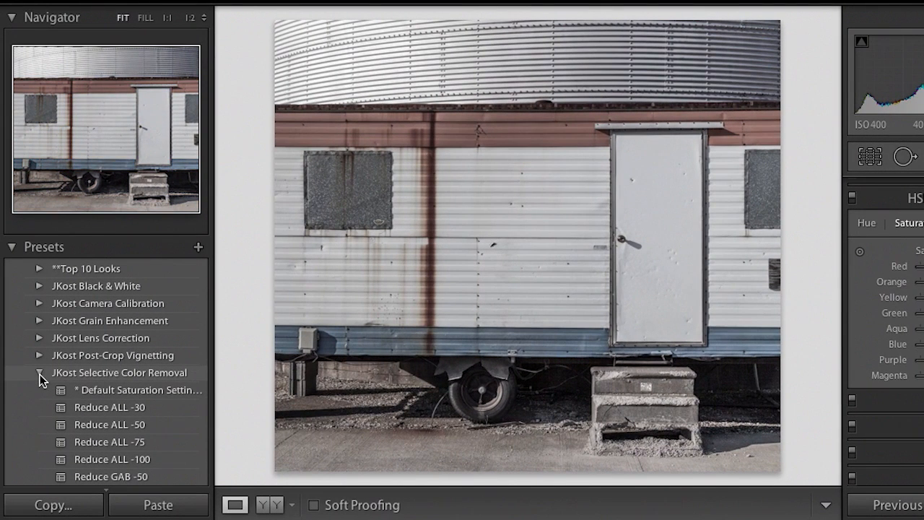
# Apply the "Reduce ALL -75" preset from the JKost Selective Color Removal set to the trailer photo
pyautogui.scroll(-2, 5, 300)
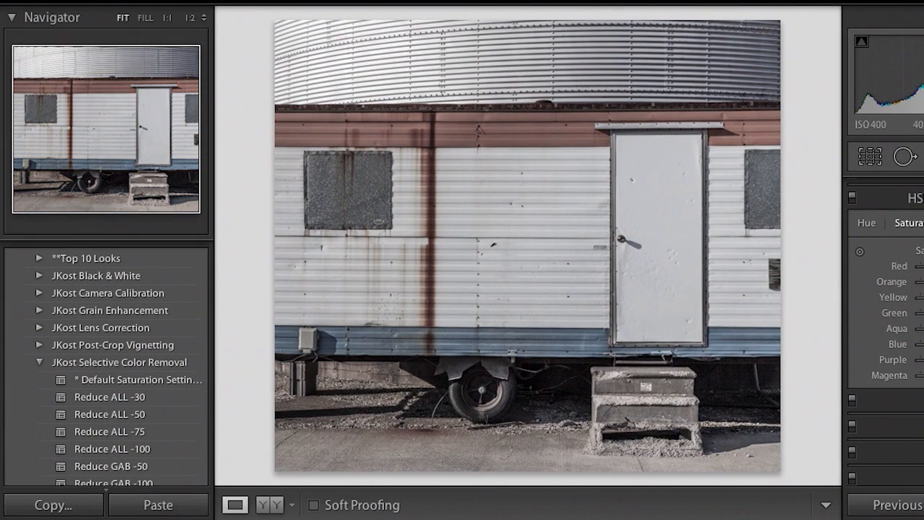
pyautogui.scroll(-1, 37, 380)
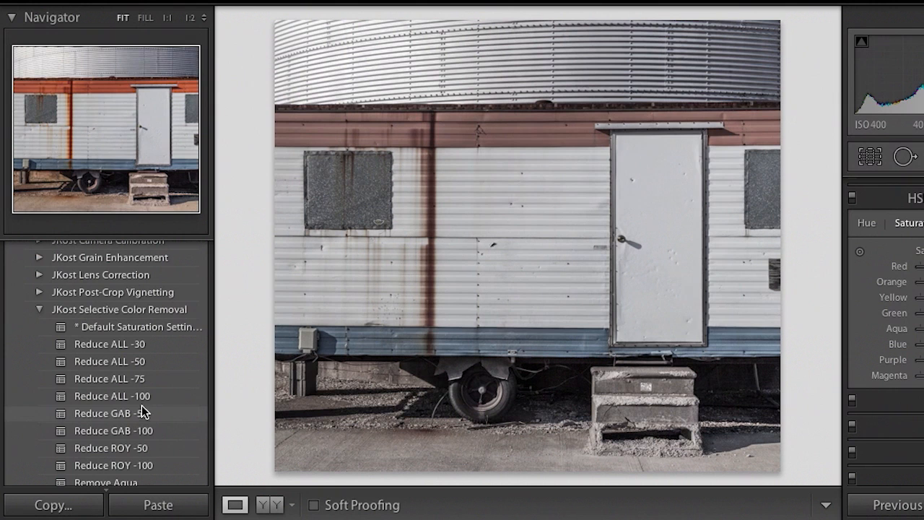
pyautogui.click(148, 379)
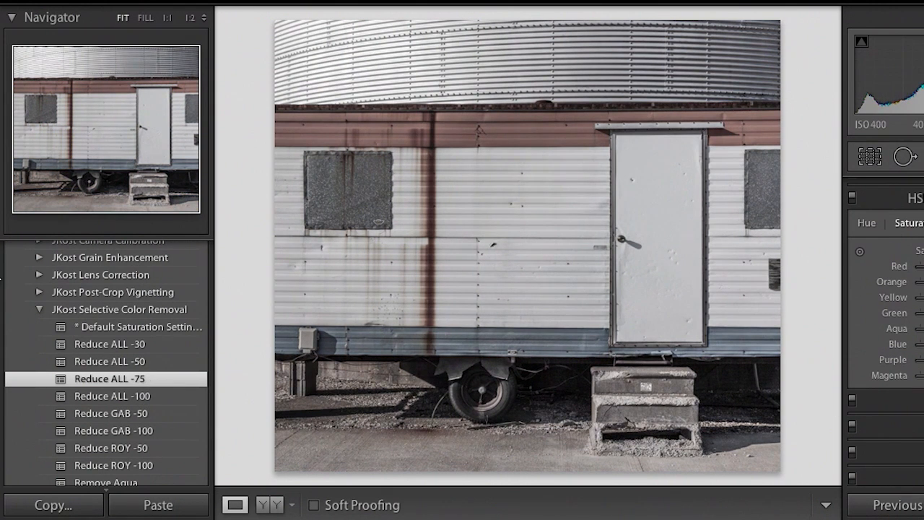
pyautogui.scroll(4, 106, 361)
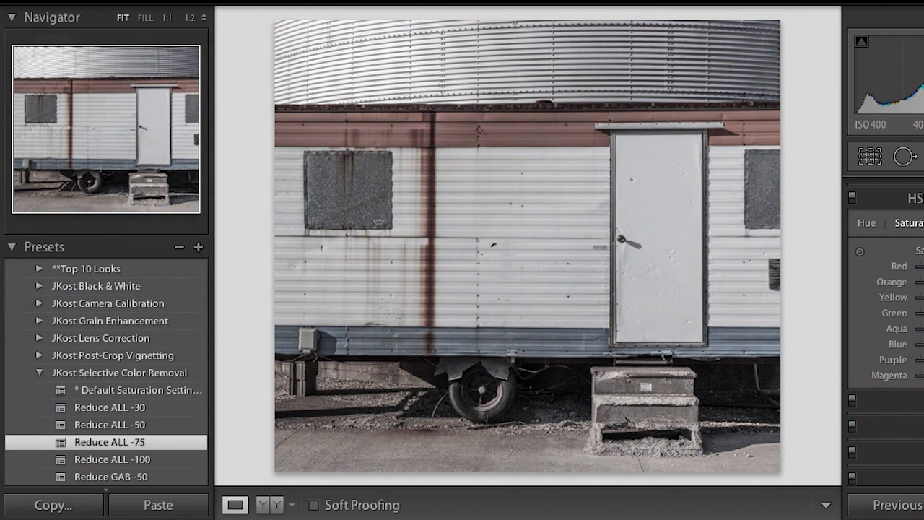
pyautogui.click(199, 248)
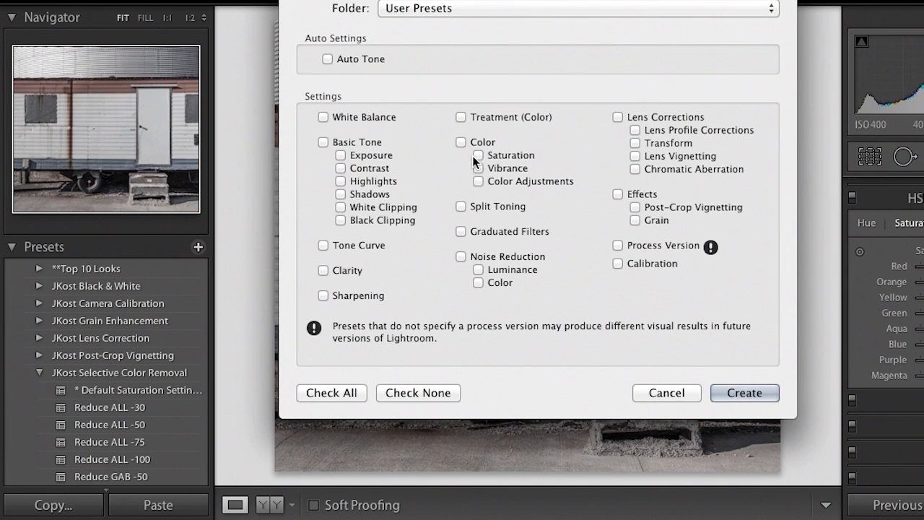
pyautogui.click(478, 181)
pyautogui.click(663, 391)
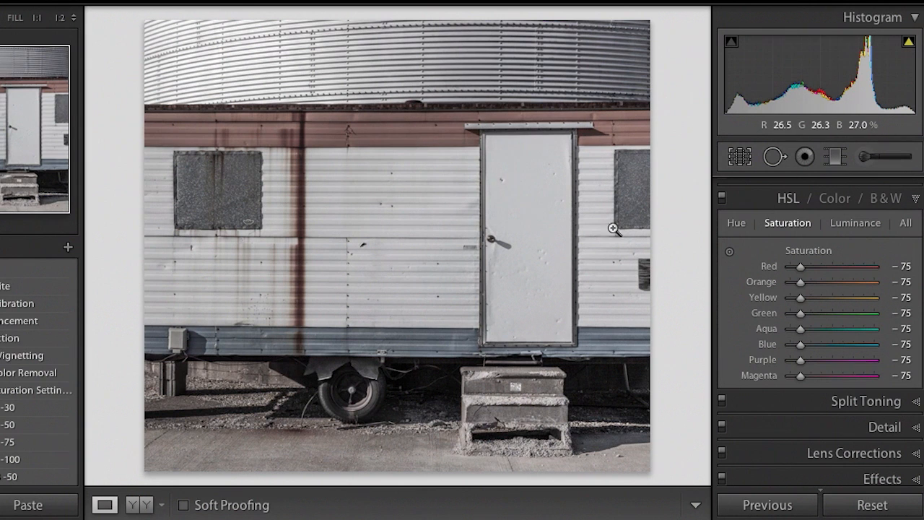
# With targeted Saturation adjustment, set Red +15 and Orange -13 from the upper stripe, then Aqua -49 and Blue +11 from the lower stripe
pyautogui.click(729, 253)
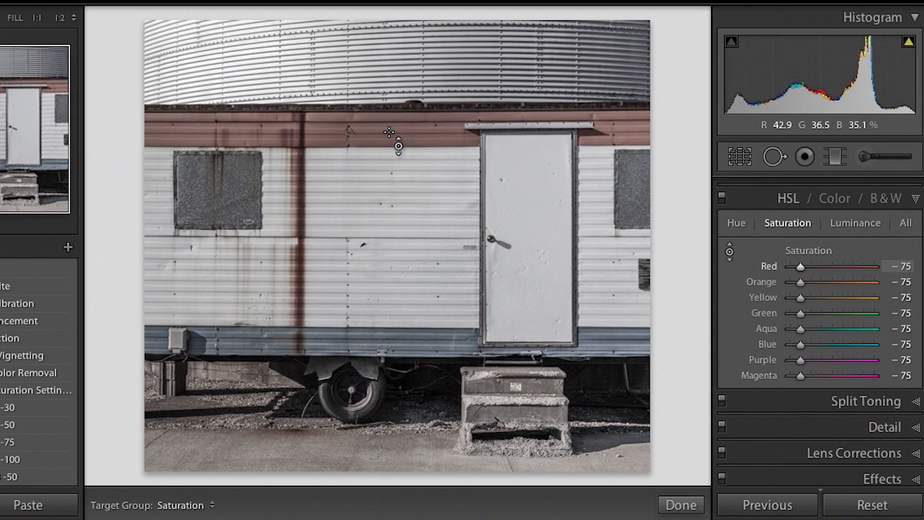
pyautogui.moveTo(390, 132)
pyautogui.mouseDown()
pyautogui.moveTo(390, 63)
pyautogui.moveTo(389, 144)
pyautogui.mouseUp()
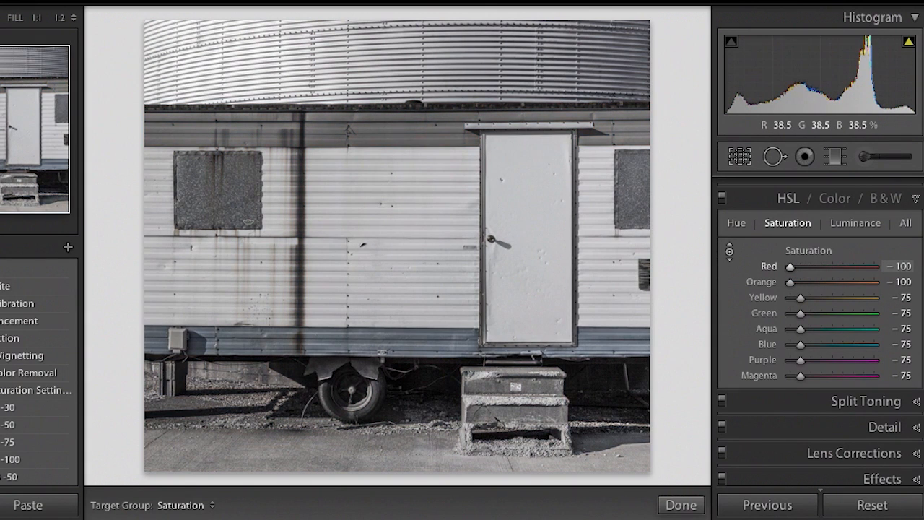
pyautogui.moveTo(390, 143); pyautogui.dragTo(389, 108)
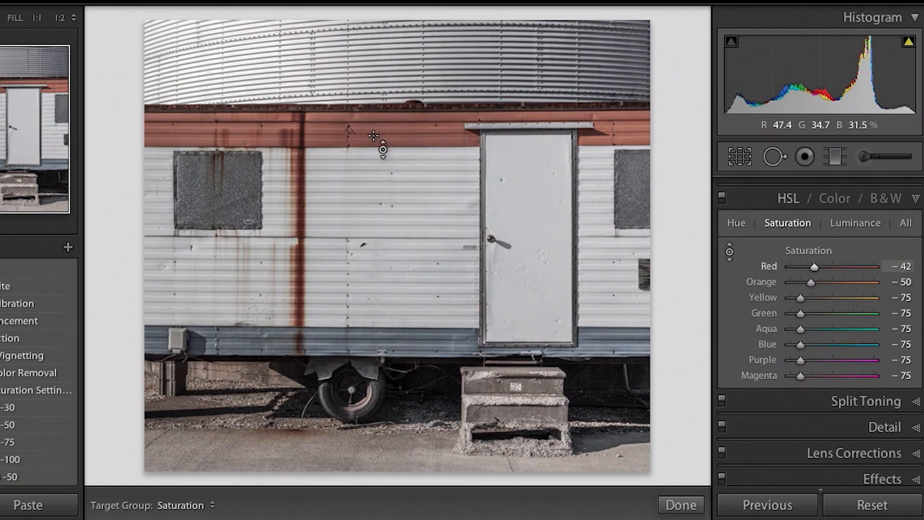
pyautogui.moveTo(390, 133); pyautogui.dragTo(388, 109)
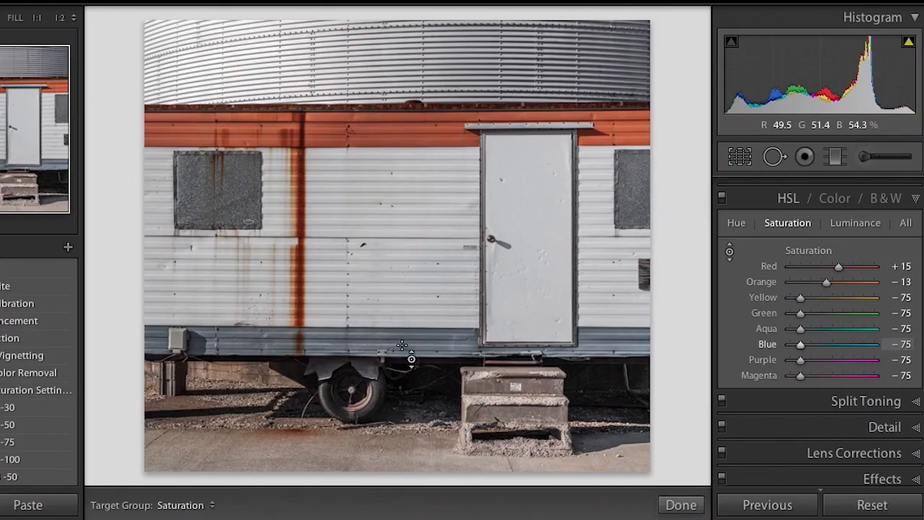
pyautogui.moveTo(419, 341); pyautogui.dragTo(418, 306)
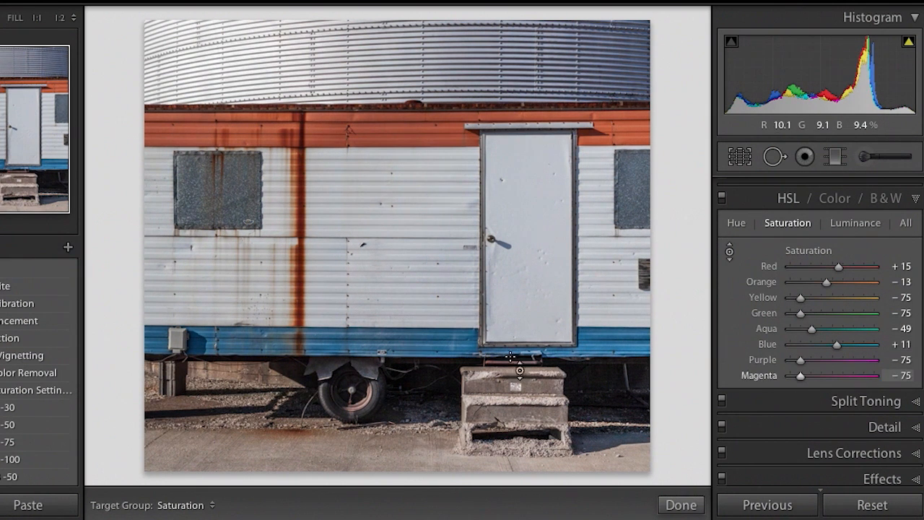
# Shift the hue of the trailer's lower blue stripe with the targeted adjustment, setting Aqua and Blue to +10
pyautogui.click(737, 223)
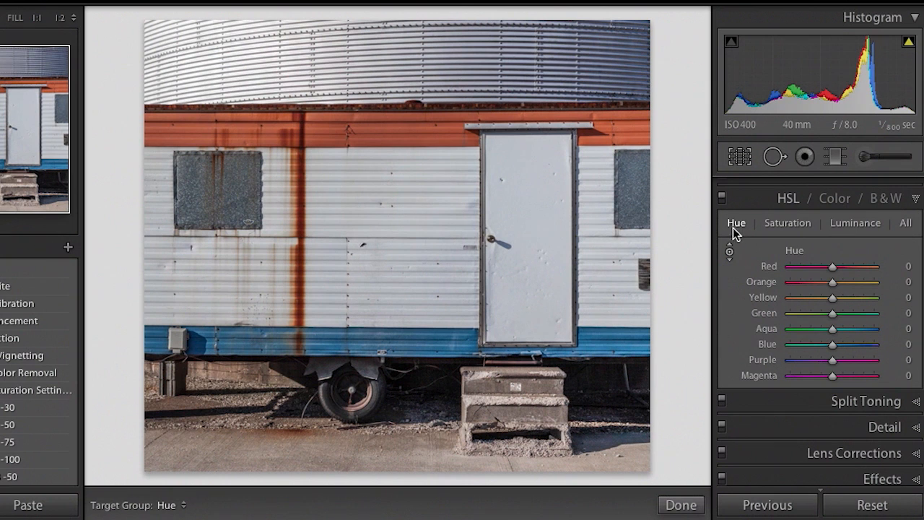
pyautogui.click(729, 251)
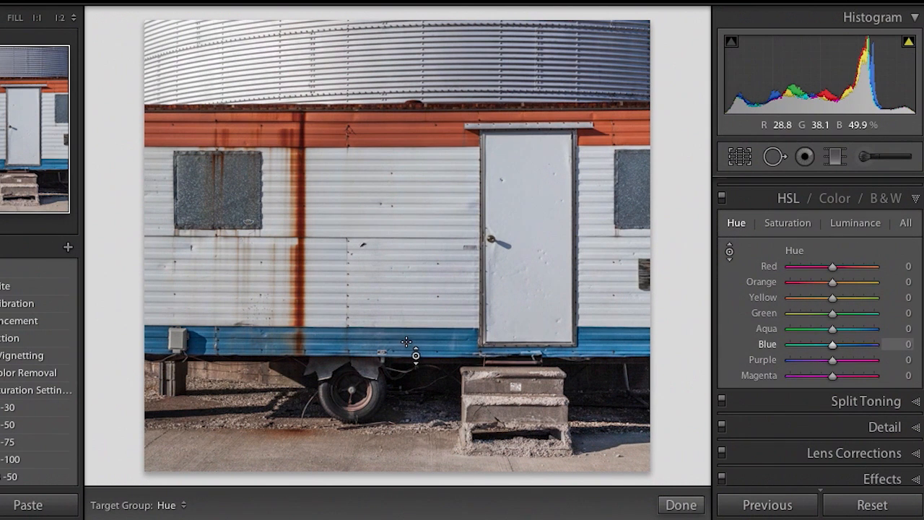
pyautogui.moveTo(404, 340); pyautogui.dragTo(405, 268)
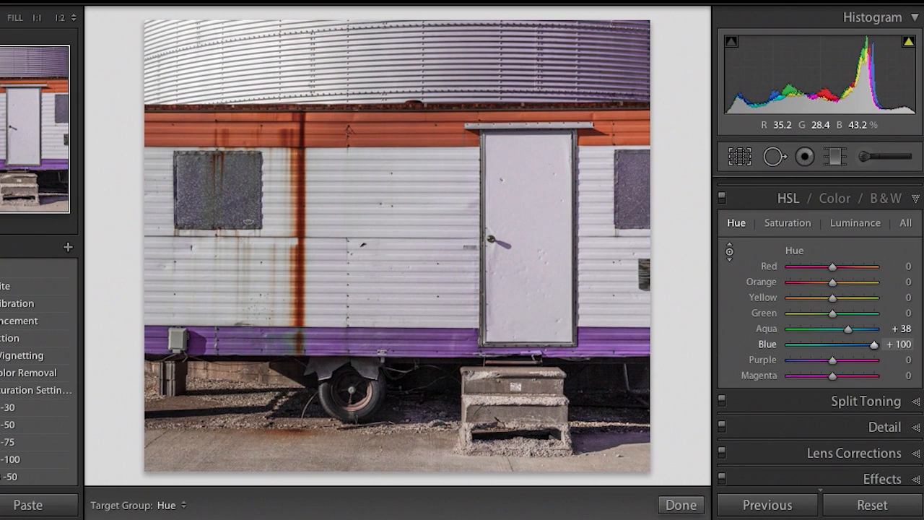
pyautogui.moveTo(404, 270); pyautogui.dragTo(405, 339)
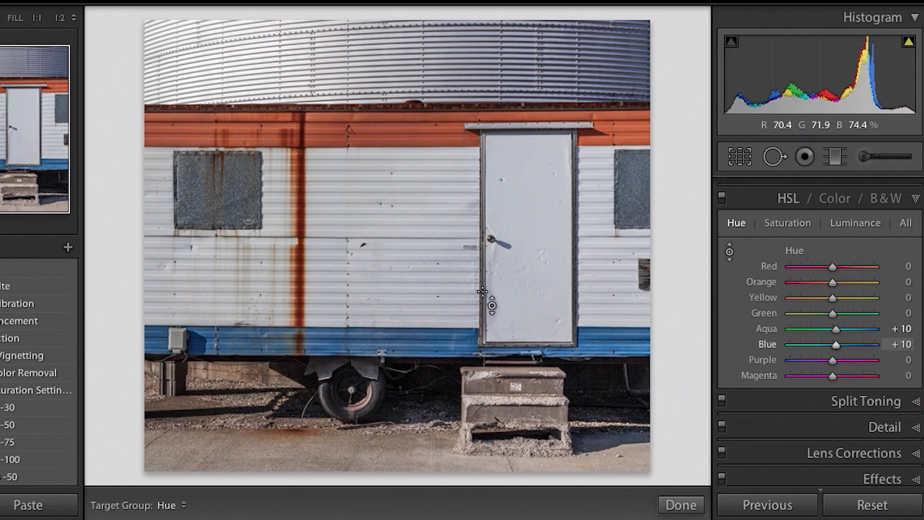
# Paint over the corrugated metal structure above the trailer using the Adjustment Brush at Saturation -100 and size 7.0, with edit pins hidden while painting
pyautogui.click(866, 161)
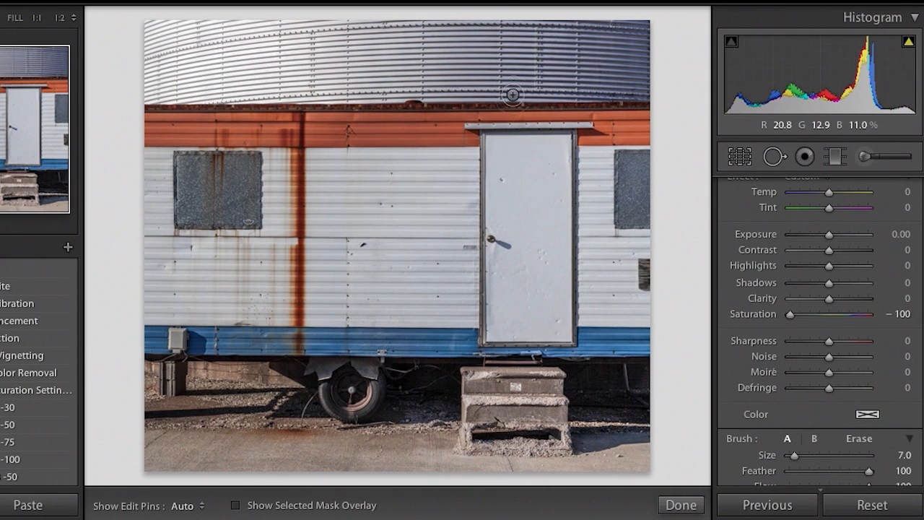
pyautogui.press('h')
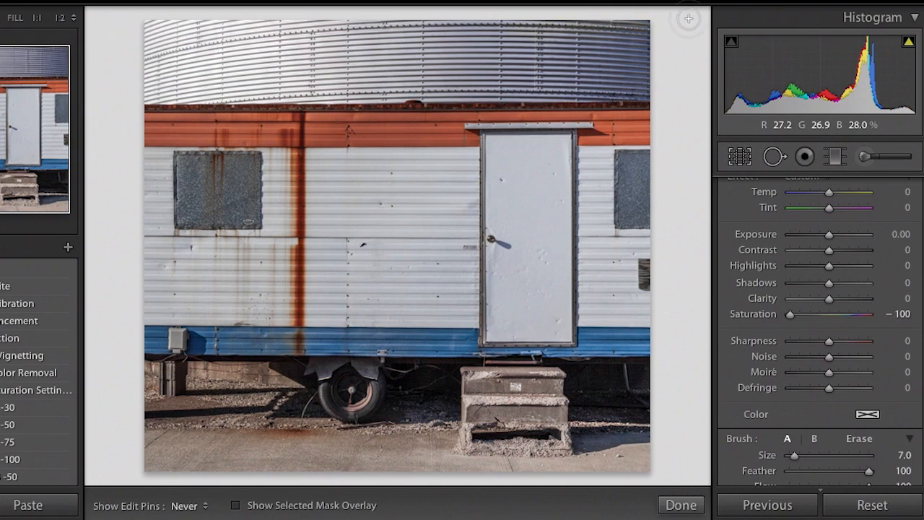
pyautogui.moveTo(636, 56); pyautogui.dragTo(560, 85)
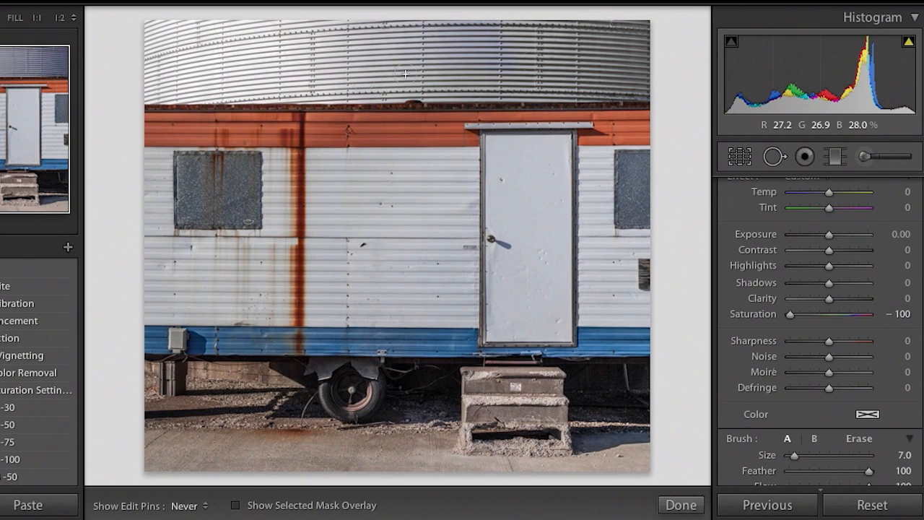
pyautogui.moveTo(347, 21)
pyautogui.mouseDown()
pyautogui.moveTo(143, 28)
pyautogui.moveTo(169, 92)
pyautogui.mouseUp()
pyautogui.press('h')
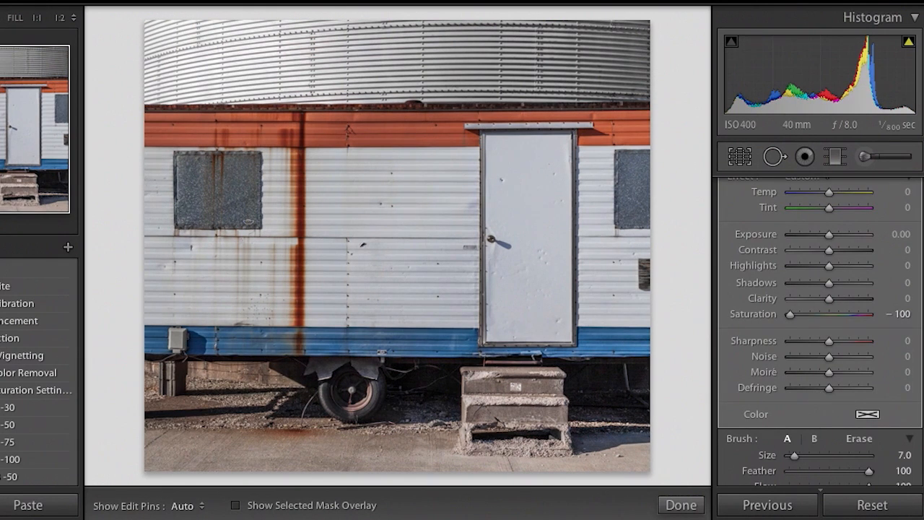
pyautogui.scroll(-3, 821, 332)
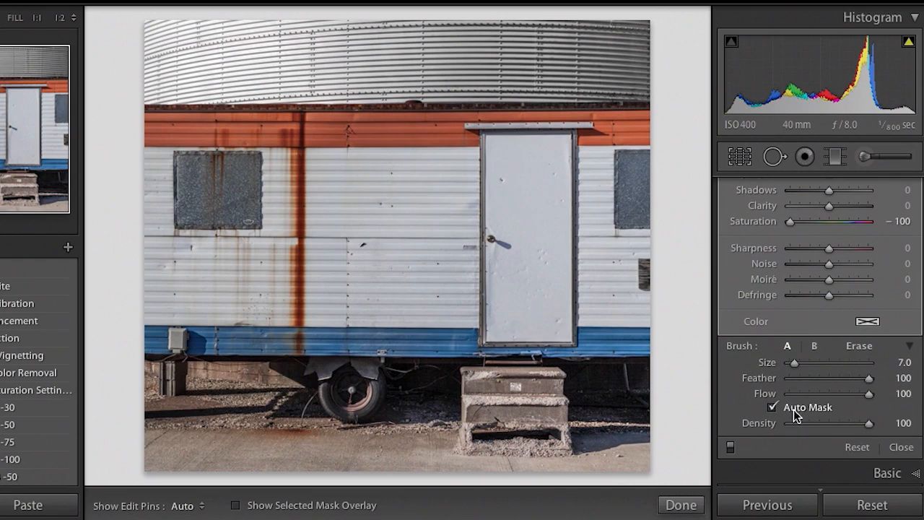
pyautogui.press('h')
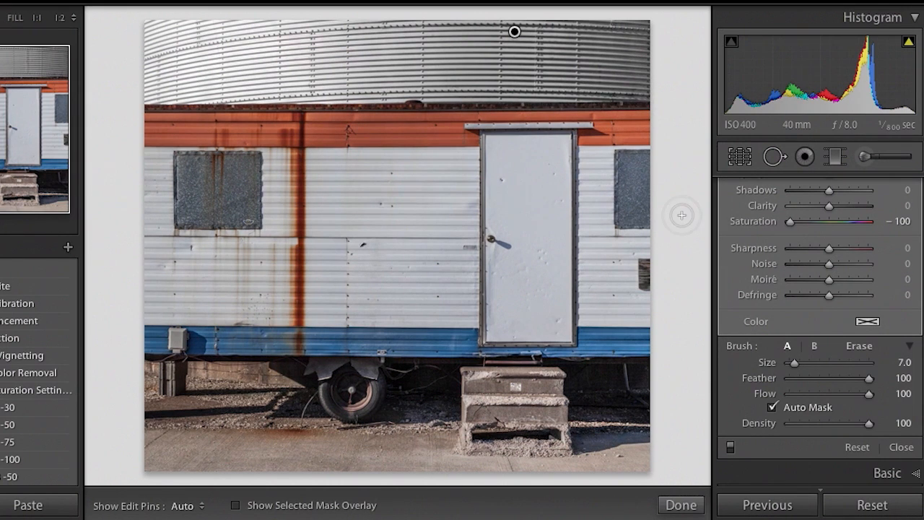
# Switch to the photo of the yellow door and red bicycle, and cool its white balance by lowering the temperature
pyautogui.moveTo(256, 516)
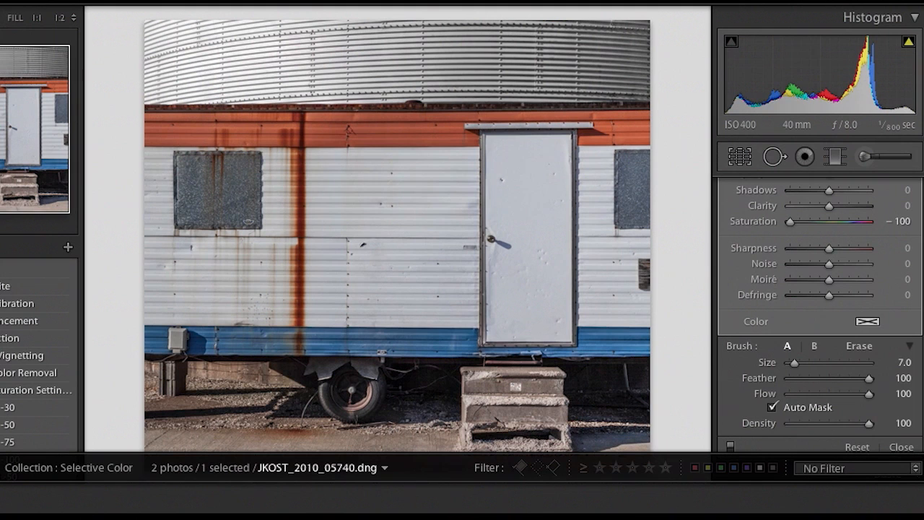
pyautogui.click(173, 515)
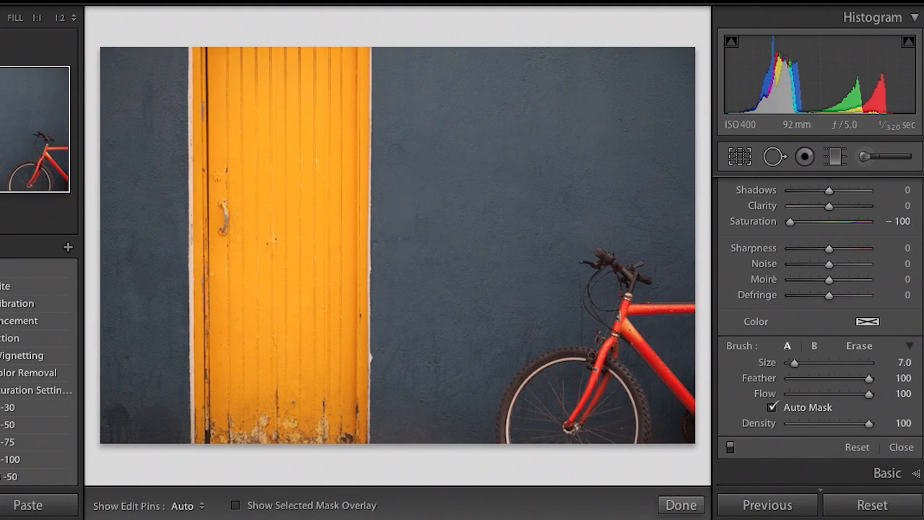
pyautogui.scroll(5, 819, 324)
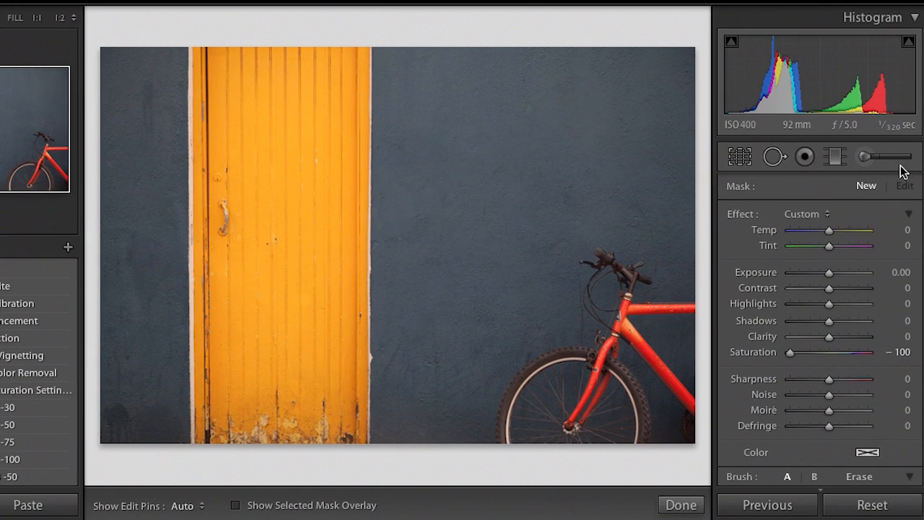
pyautogui.click(865, 157)
pyautogui.click(865, 183)
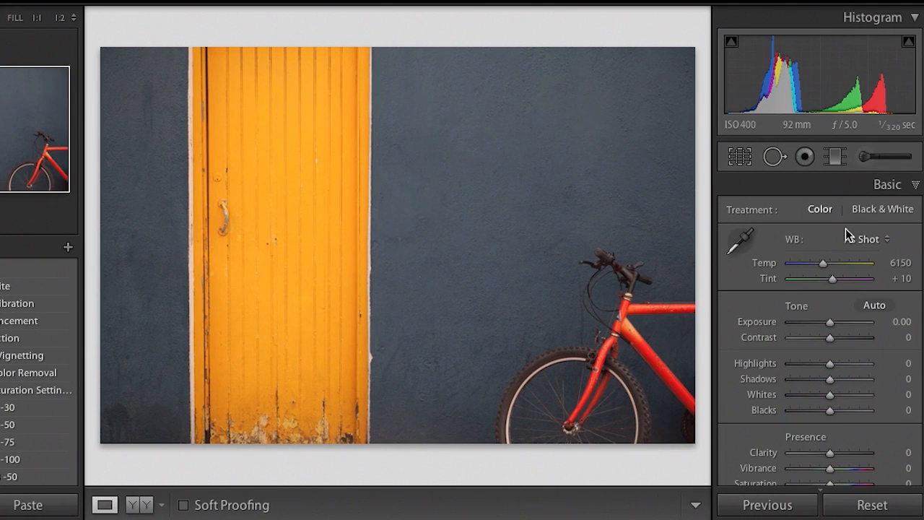
pyautogui.moveTo(822, 265)
pyautogui.mouseDown()
pyautogui.moveTo(848, 262)
pyautogui.moveTo(812, 264)
pyautogui.mouseUp()
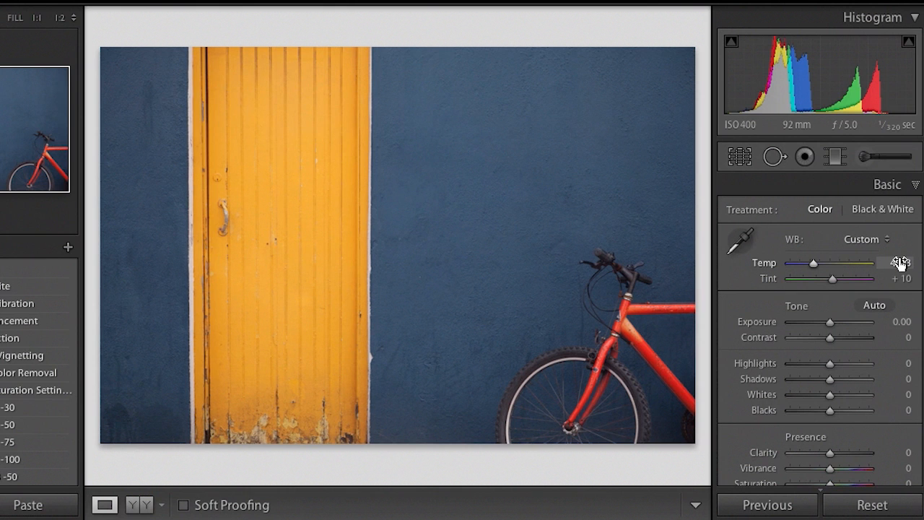
# Open the HSL Hue sliders for the door and bicycle photo and examine the targeted adjustment control
pyautogui.scroll(-5, 843, 324)
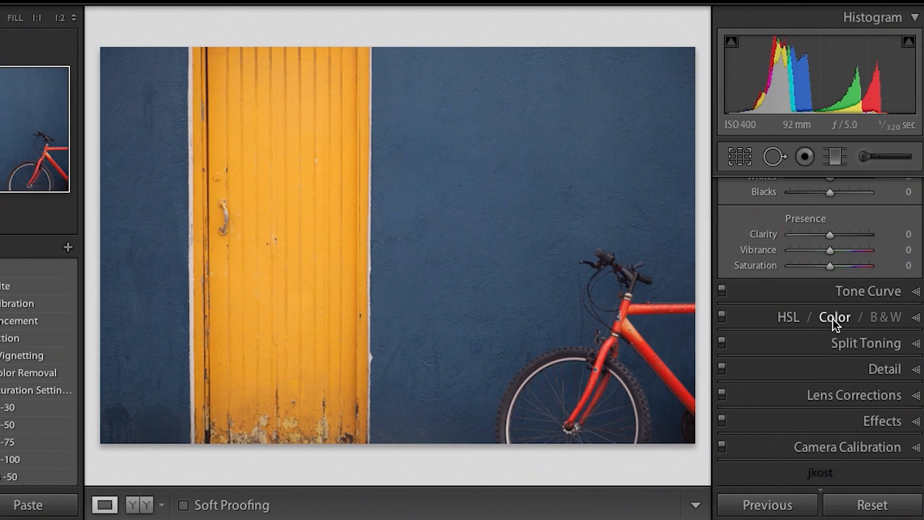
pyautogui.click(787, 318)
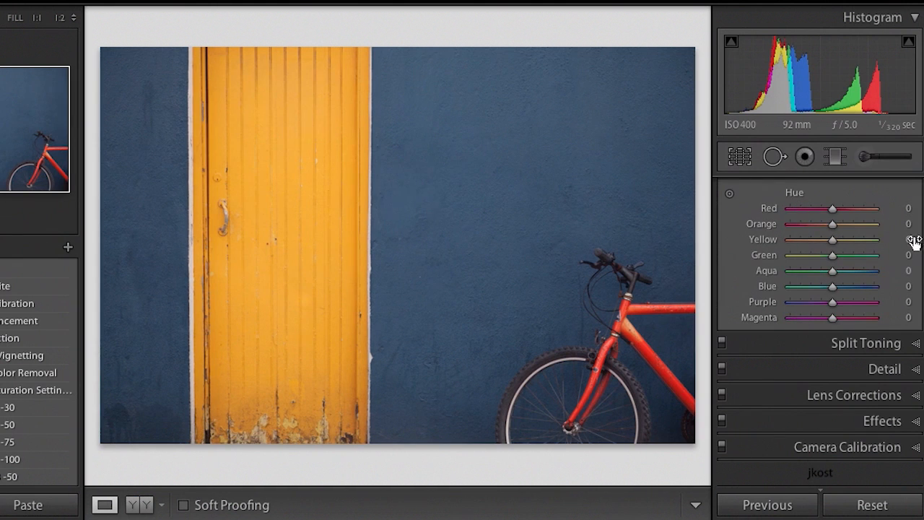
pyautogui.scroll(2, 866, 224)
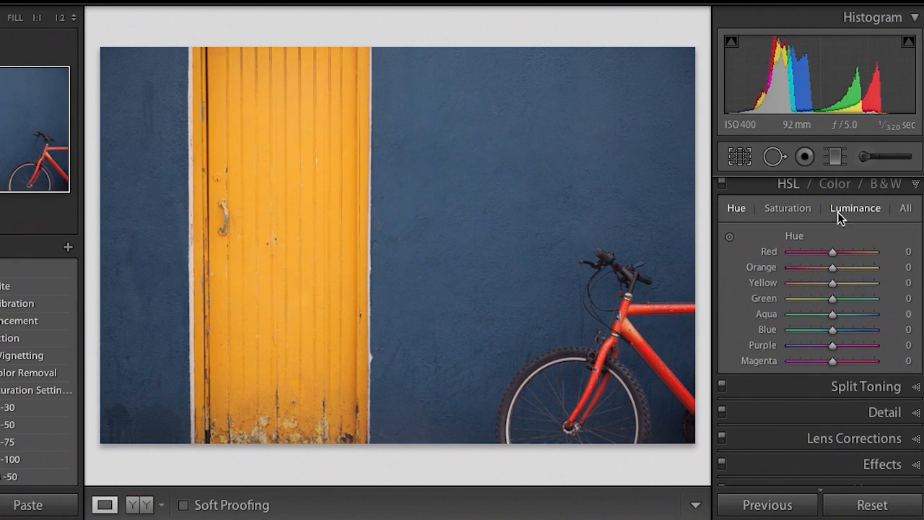
pyautogui.scroll(1, 835, 225)
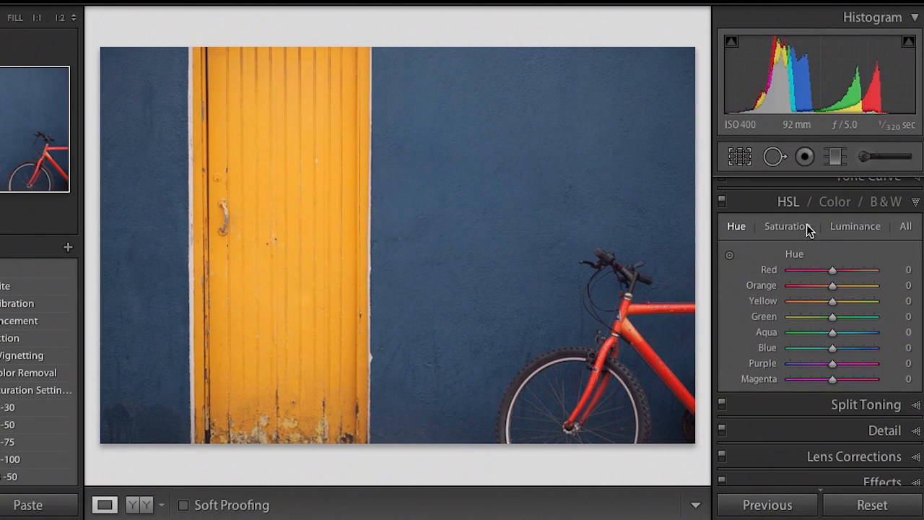
pyautogui.click(729, 262)
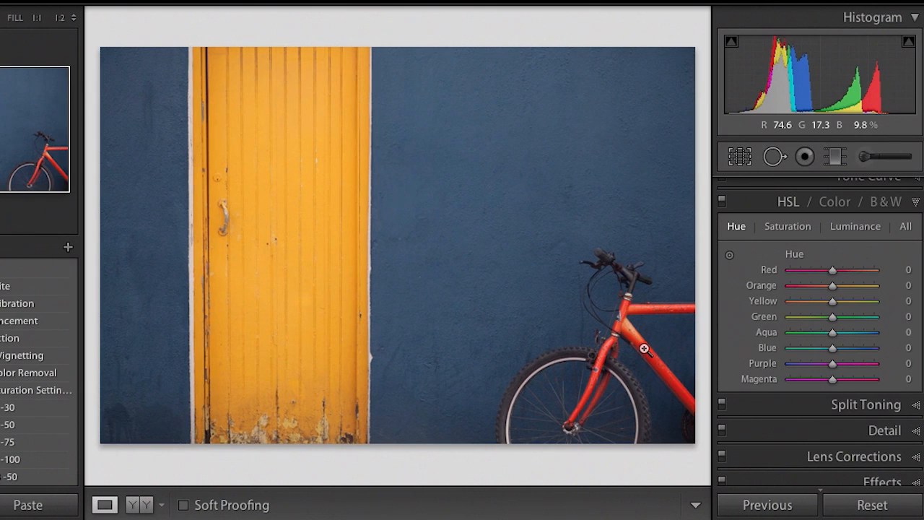
pyautogui.click(729, 255)
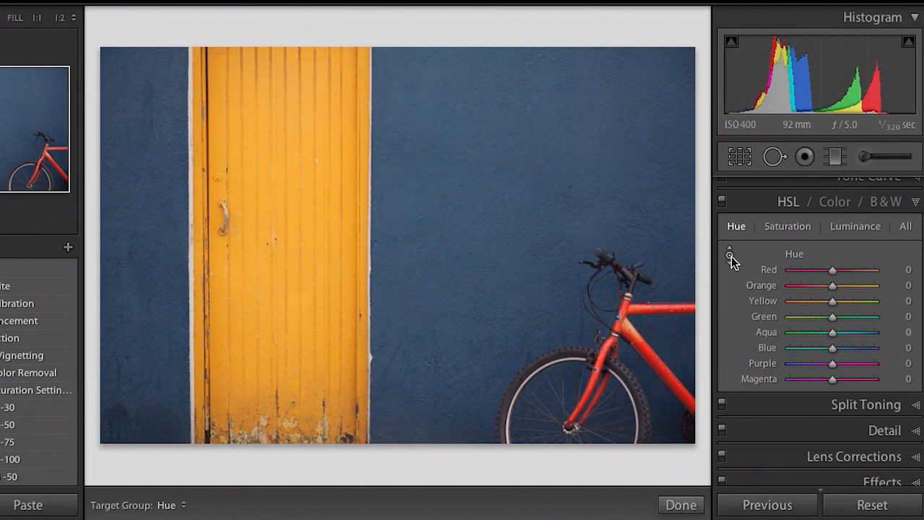
# Compare the Color view's per-color sliders with the HSL view's Hue and Saturation slider groups
pyautogui.click(841, 202)
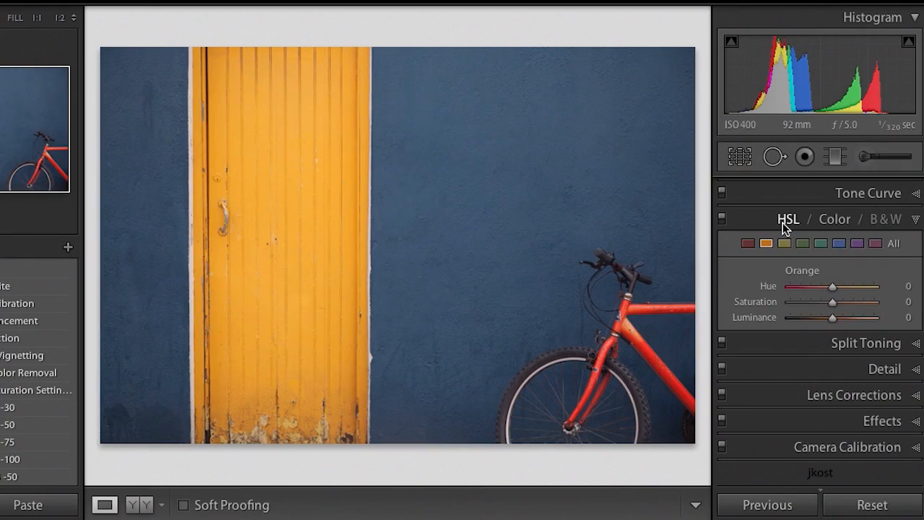
pyautogui.click(785, 222)
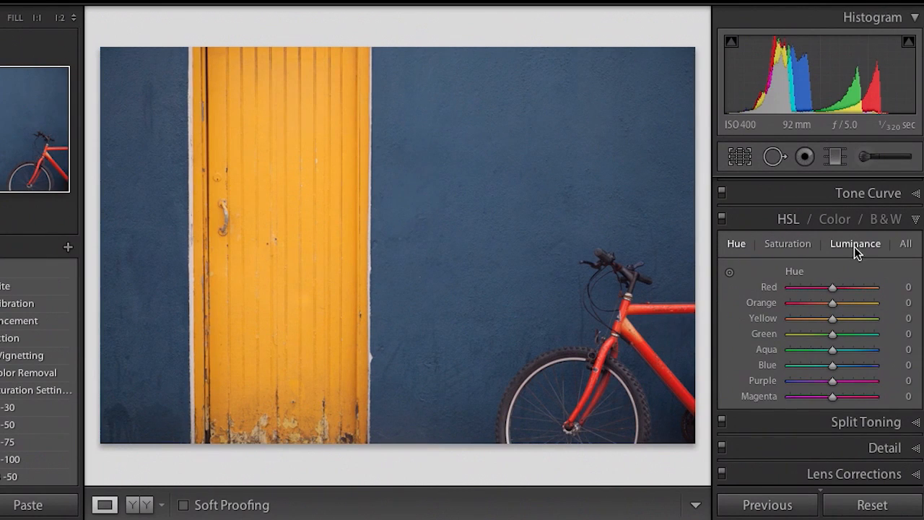
pyautogui.click(786, 246)
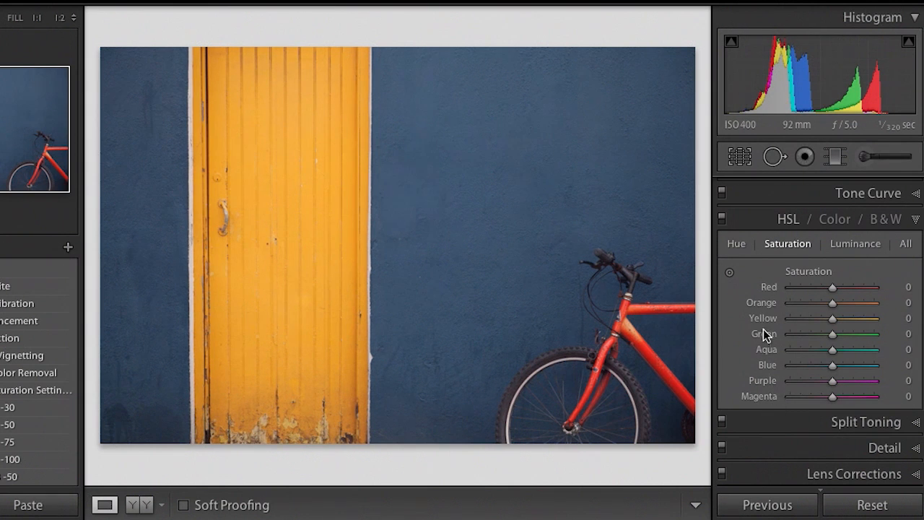
pyautogui.click(835, 220)
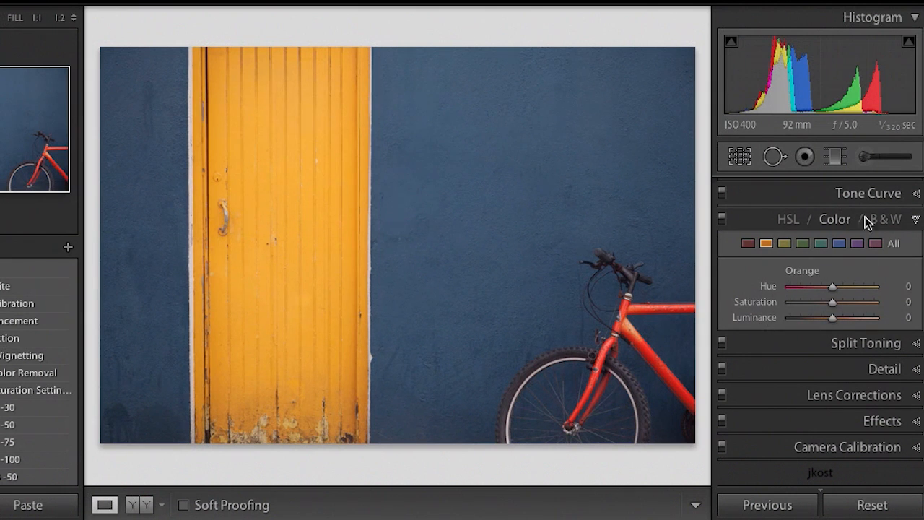
pyautogui.click(835, 220)
pyautogui.click(790, 238)
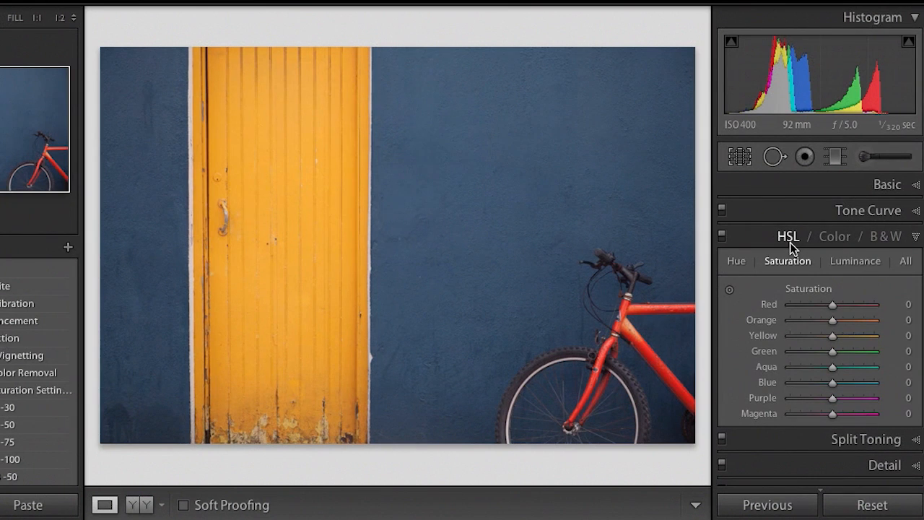
# Display the HSL Hue, Saturation and Luminance sliders together and look through all three groups
pyautogui.click(905, 262)
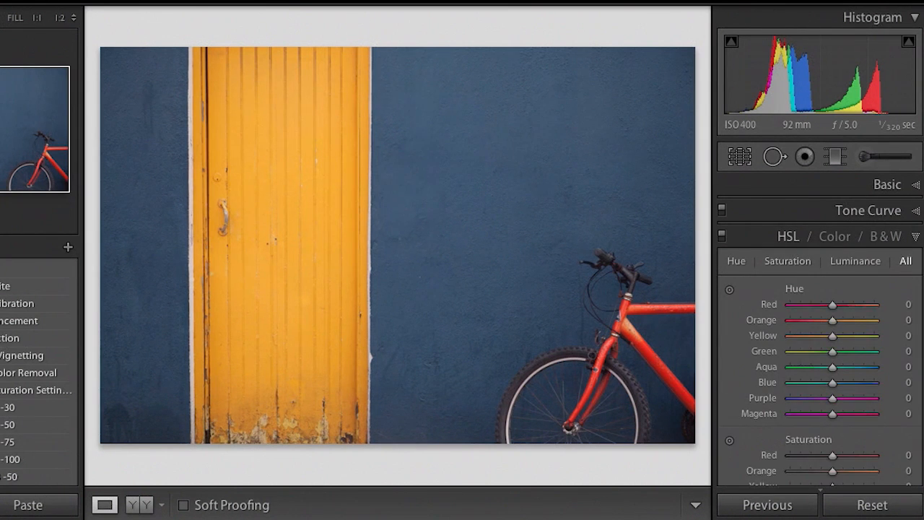
pyautogui.scroll(-5, 818, 330)
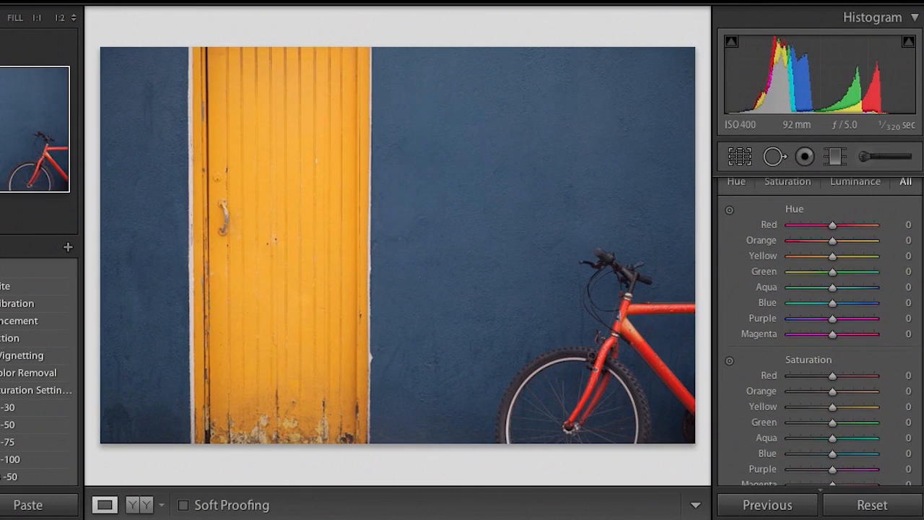
pyautogui.scroll(-5, 818, 331)
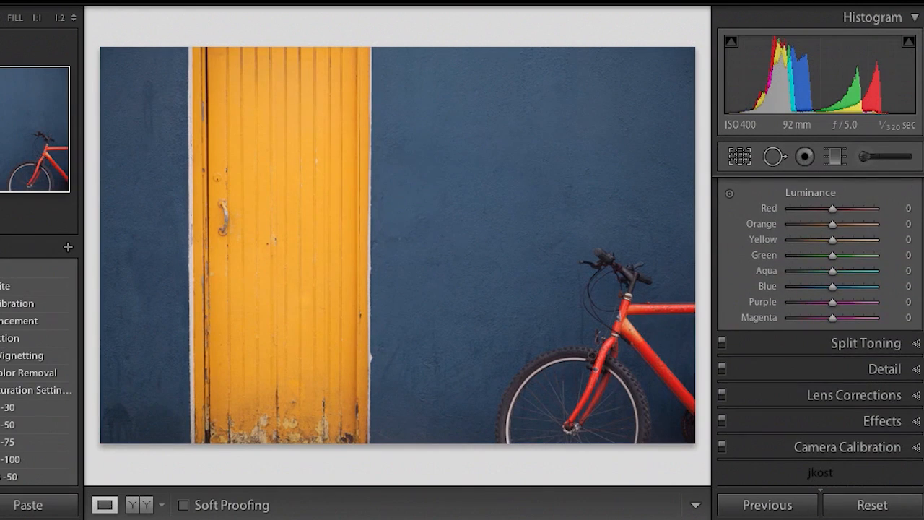
pyautogui.scroll(10, 817, 331)
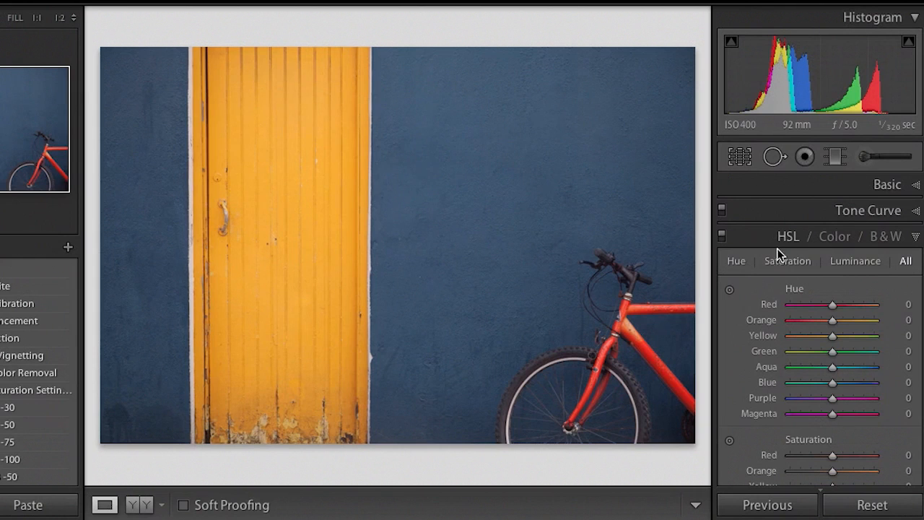
# Using targeted adjustment on the red bicycle frame, set Hue to Red +60 and Orange +18, and Saturation to Red -39 and Orange -12
pyautogui.click(735, 262)
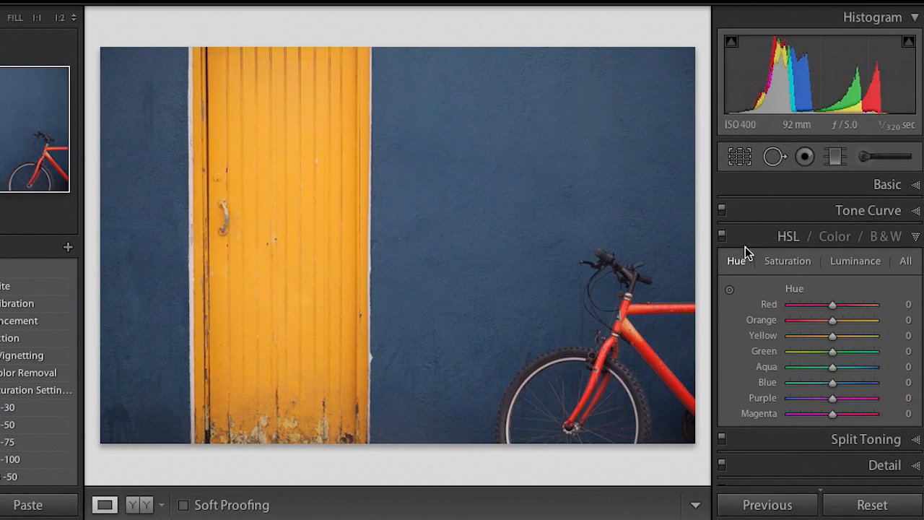
pyautogui.click(729, 290)
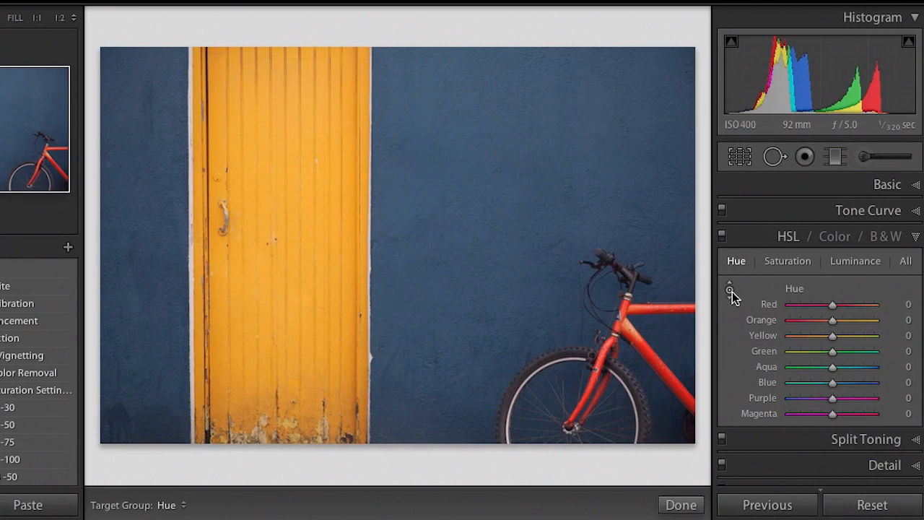
pyautogui.click(736, 260)
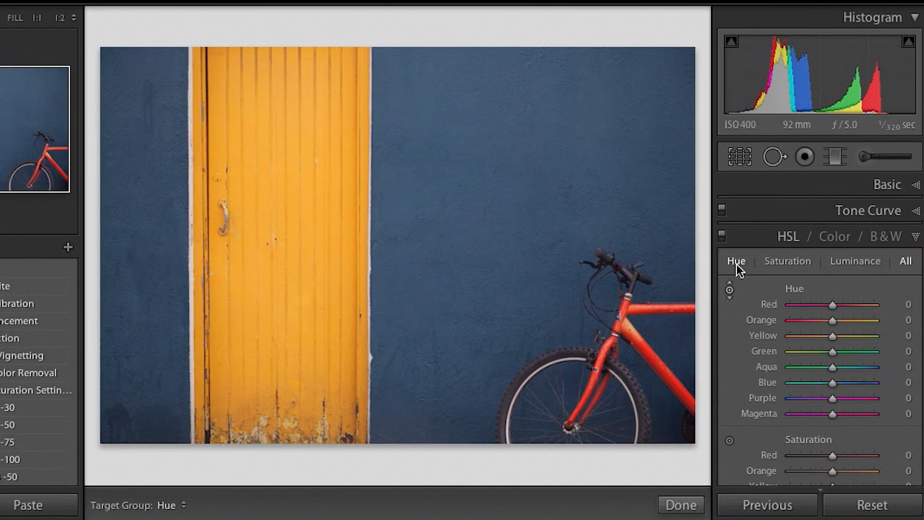
pyautogui.click(736, 261)
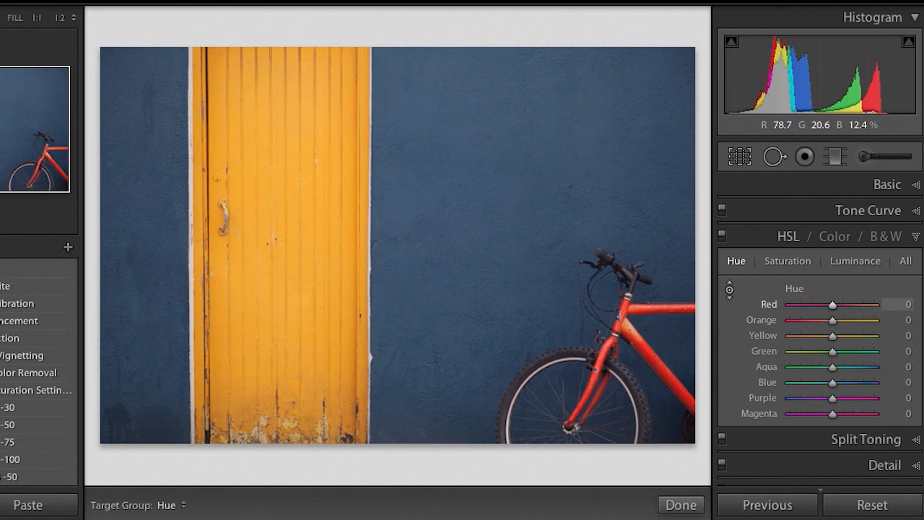
pyautogui.moveTo(646, 349); pyautogui.dragTo(646, 281)
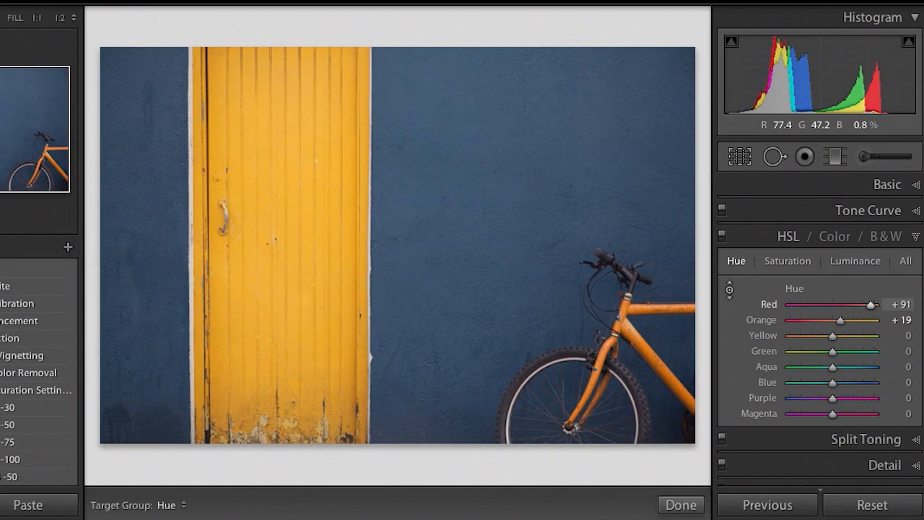
pyautogui.moveTo(646, 278); pyautogui.dragTo(646, 303)
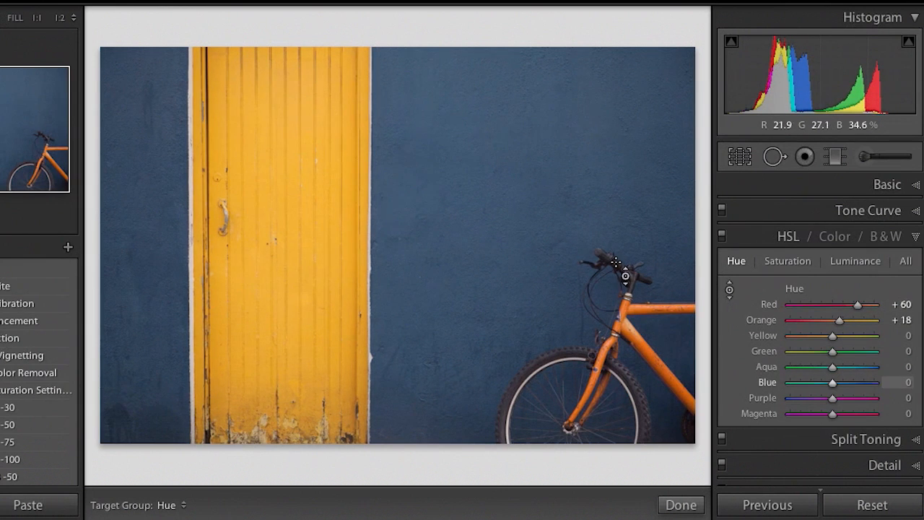
pyautogui.click(800, 265)
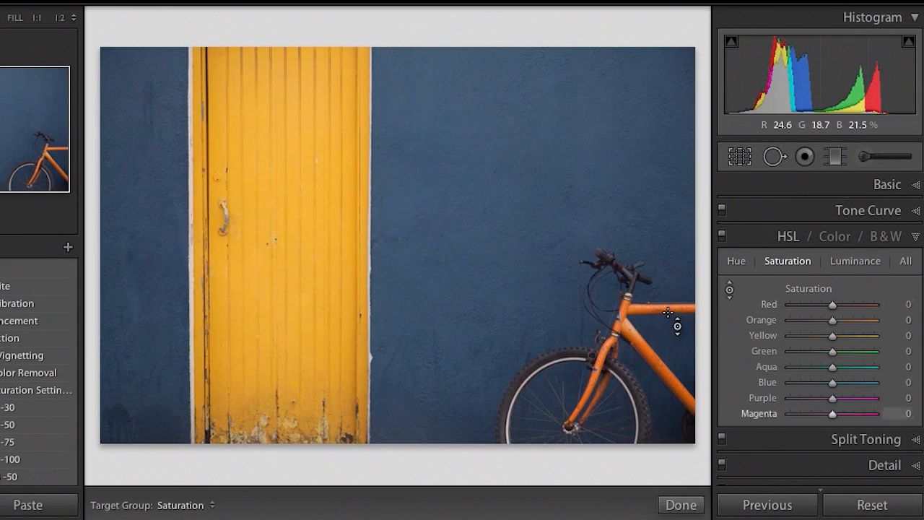
pyautogui.moveTo(674, 324)
pyautogui.mouseDown()
pyautogui.moveTo(674, 346)
pyautogui.moveTo(674, 324)
pyautogui.mouseUp()
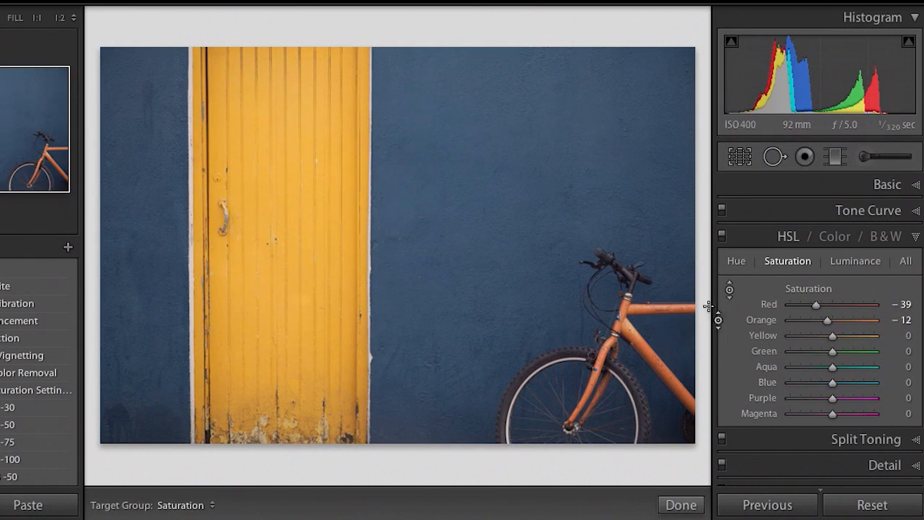
# With targeted Hue adjustment, shift the door toward orange and the bicycle toward red, setting Red -25, Orange -35 and Yellow -41
pyautogui.click(733, 262)
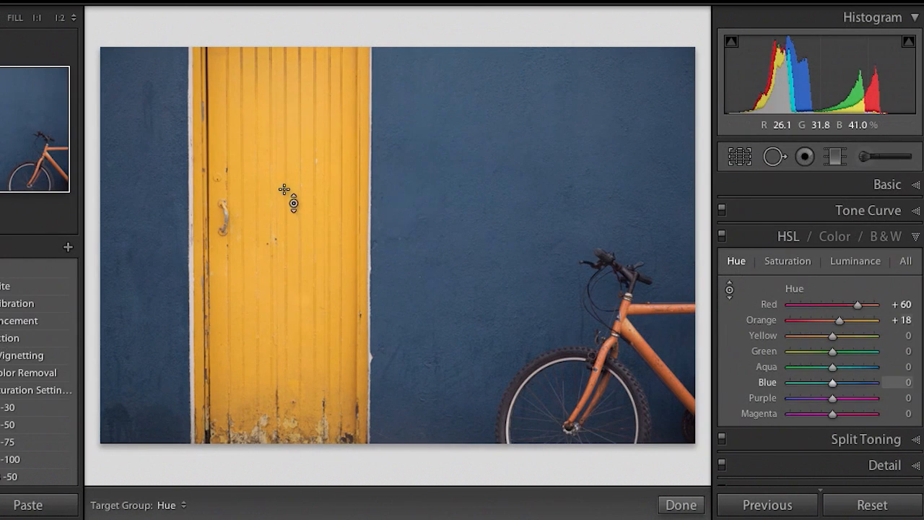
pyautogui.moveTo(287, 190); pyautogui.dragTo(287, 246)
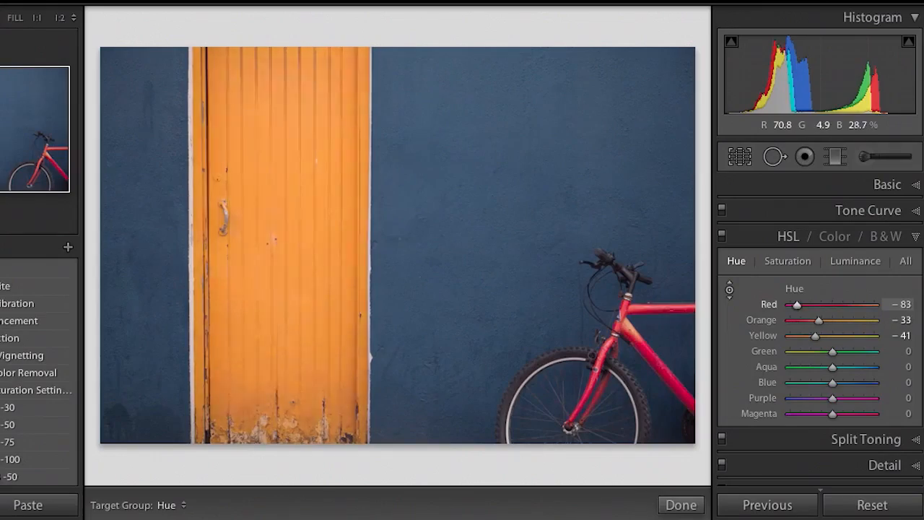
pyautogui.moveTo(653, 365); pyautogui.dragTo(635, 339)
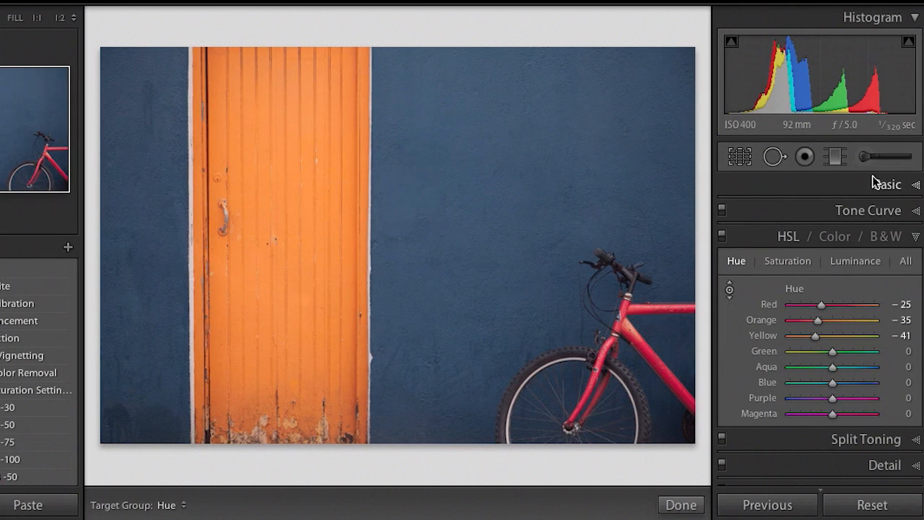
# Set up the Adjustment Brush with a green color at hue 123 and saturation 81%, and reduce its size to 5.0
pyautogui.click(864, 157)
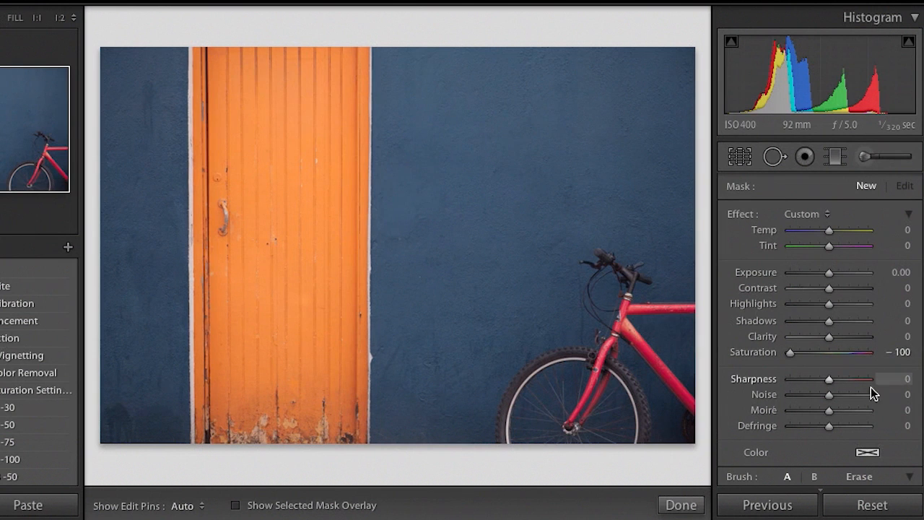
pyautogui.scroll(-3, 870, 386)
pyautogui.scroll(-5, 868, 277)
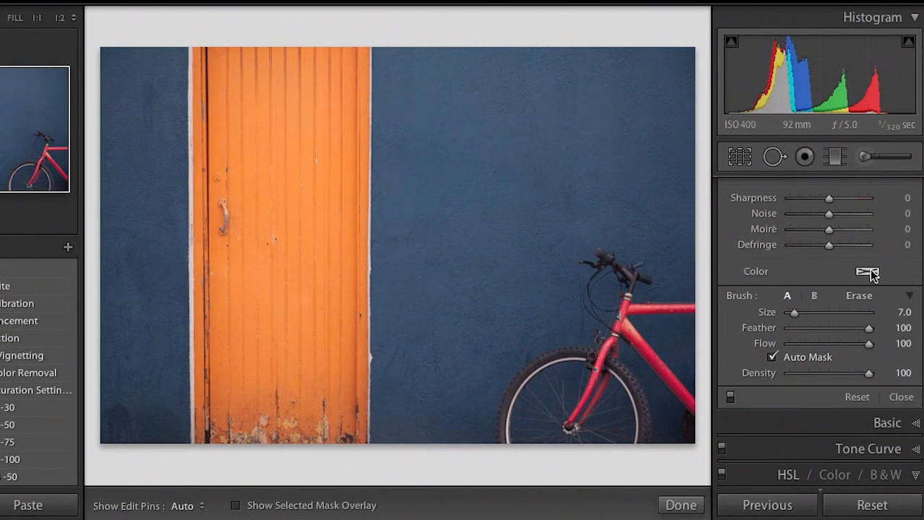
pyautogui.click(867, 273)
pyautogui.moveTo(619, 310); pyautogui.dragTo(620, 283)
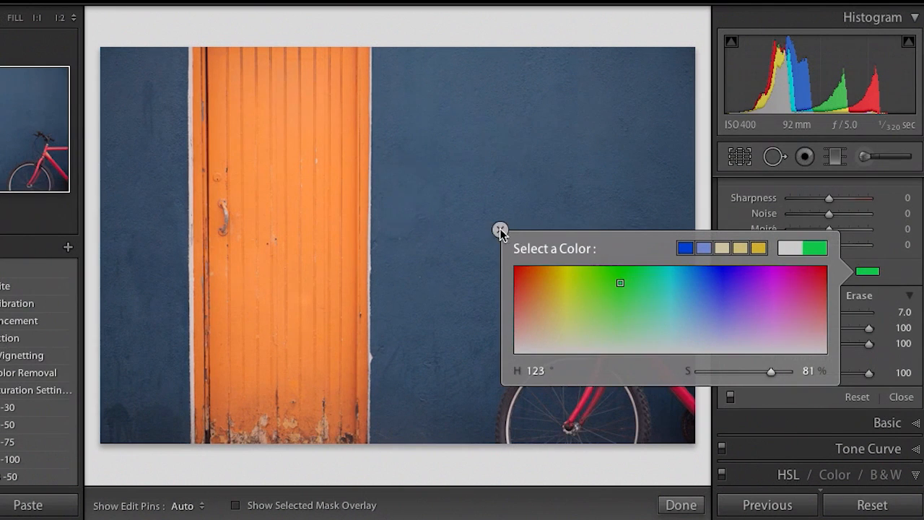
pyautogui.click(499, 230)
pyautogui.press('[')
pyautogui.press('[')
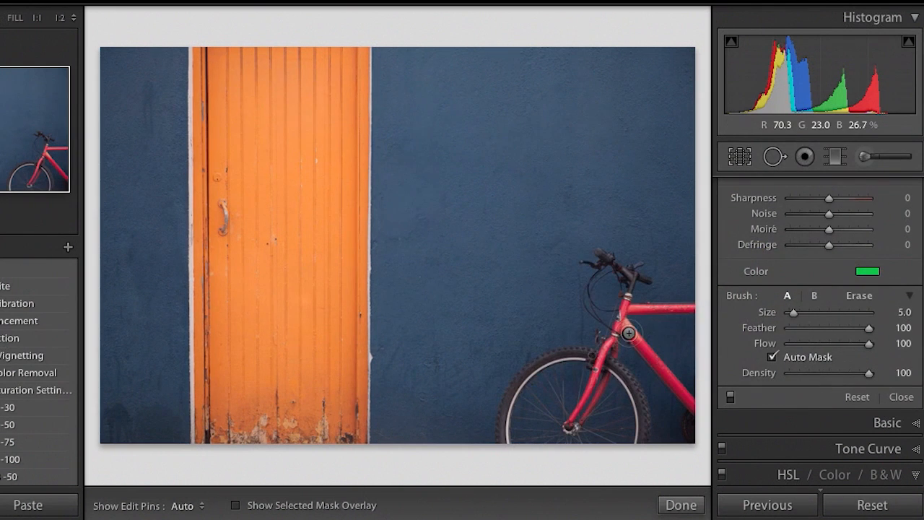
# Paint the bicycle's diagonal frame tube green with Auto Mask on and brush size 3.0, toggling the edit pins' visibility
pyautogui.moveTo(627, 327); pyautogui.dragTo(695, 411)
pyautogui.press('h')
pyautogui.press('h')
pyautogui.press('h')
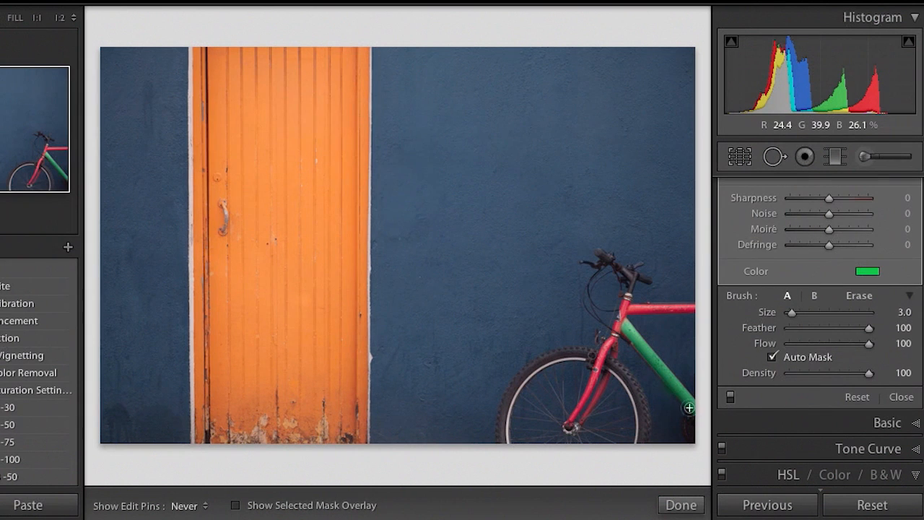
pyautogui.press('h')
pyautogui.press('h')
# Paint the bicycle's top tube and front fork green, leaving edit pins on Auto
pyautogui.moveTo(626, 304); pyautogui.dragTo(691, 309)
pyautogui.press('h')
pyautogui.press('h')
pyautogui.moveTo(614, 327); pyautogui.dragTo(573, 415)
pyautogui.press('h')
pyautogui.moveTo(573, 427); pyautogui.dragTo(615, 353)
pyautogui.press('h')
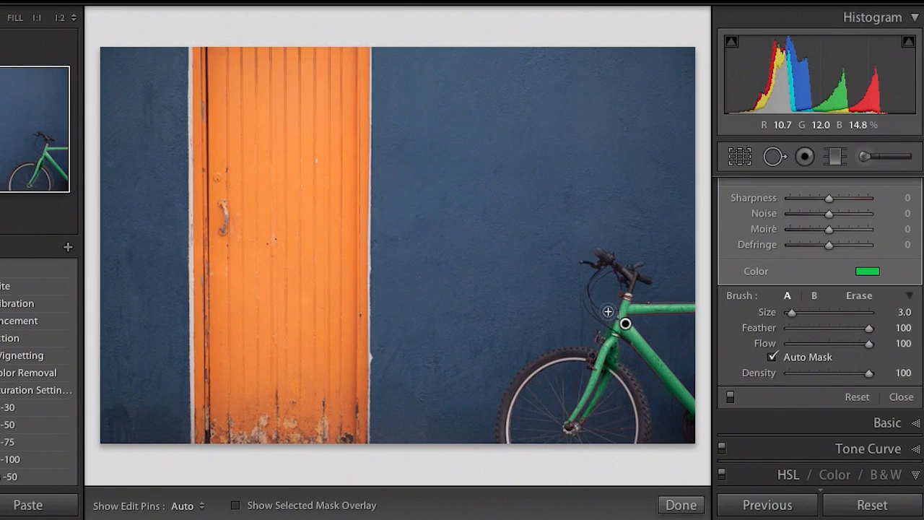
# Touch up the bicycle's head tube with the Erase brush at size 0.1 and edit pins hidden, then restore the pins to Auto
pyautogui.press('alt')
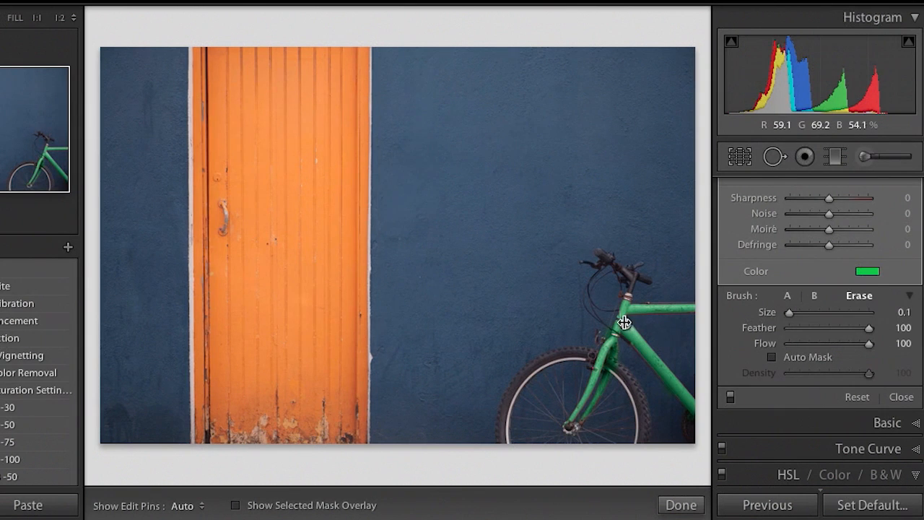
pyautogui.press('h')
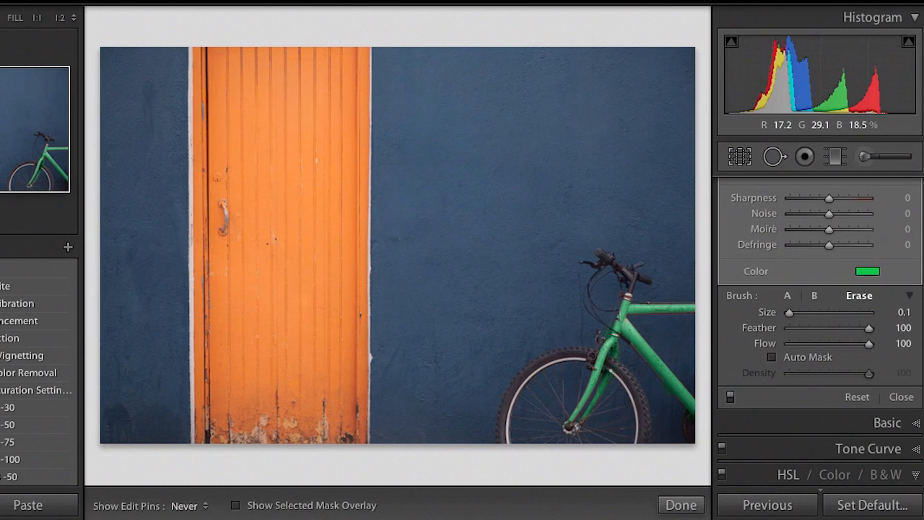
pyautogui.press('h')
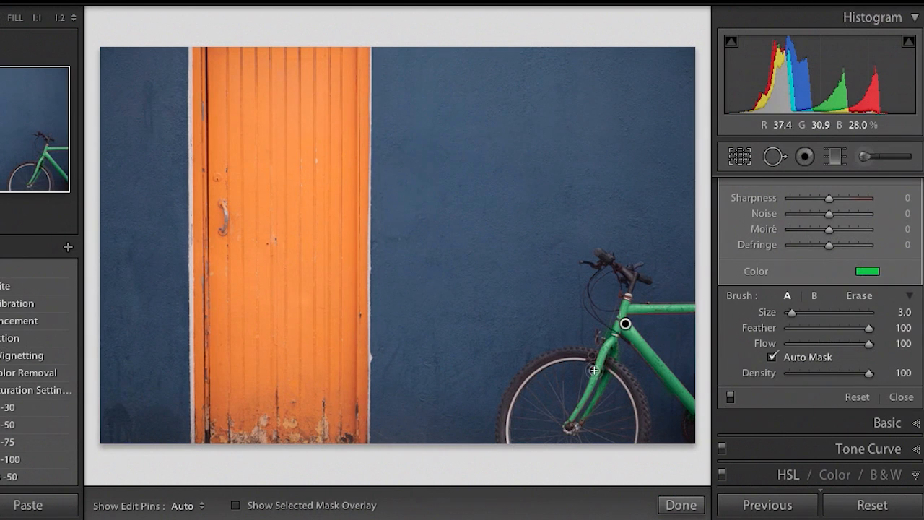
# Reduce the Adjustment Brush size to 1.0 and check the bicycle frame's green paint with edit pins hidden and shown, leaving pins on Auto
pyautogui.press('[')
pyautogui.press('h')
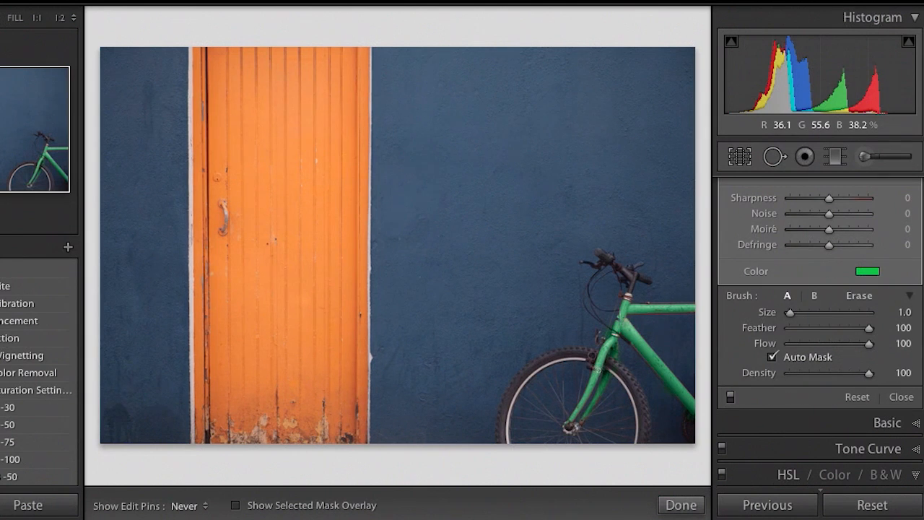
pyautogui.press('h')
pyautogui.press('h')
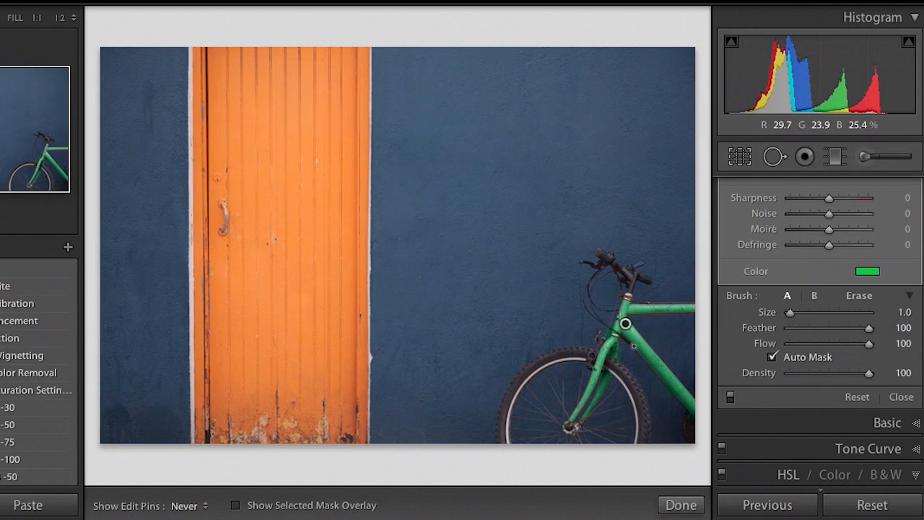
pyautogui.press('h')
pyautogui.press('h')
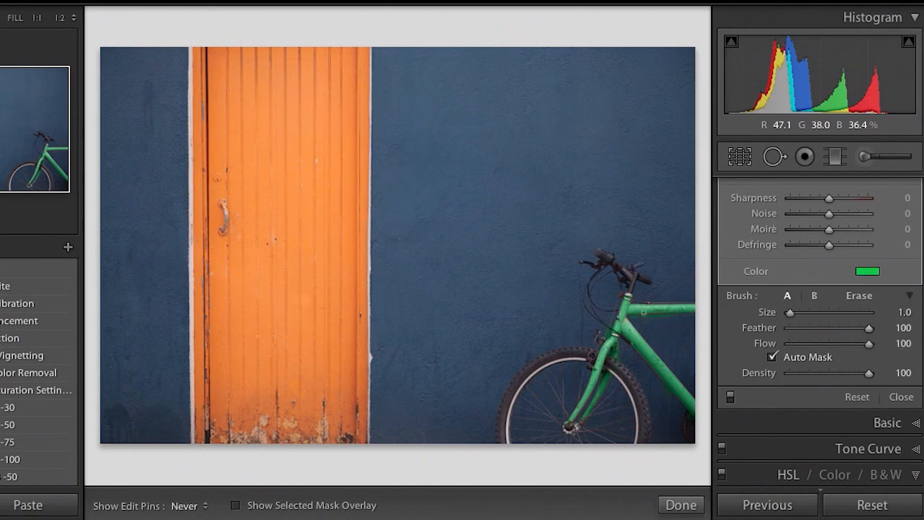
pyautogui.press('h')
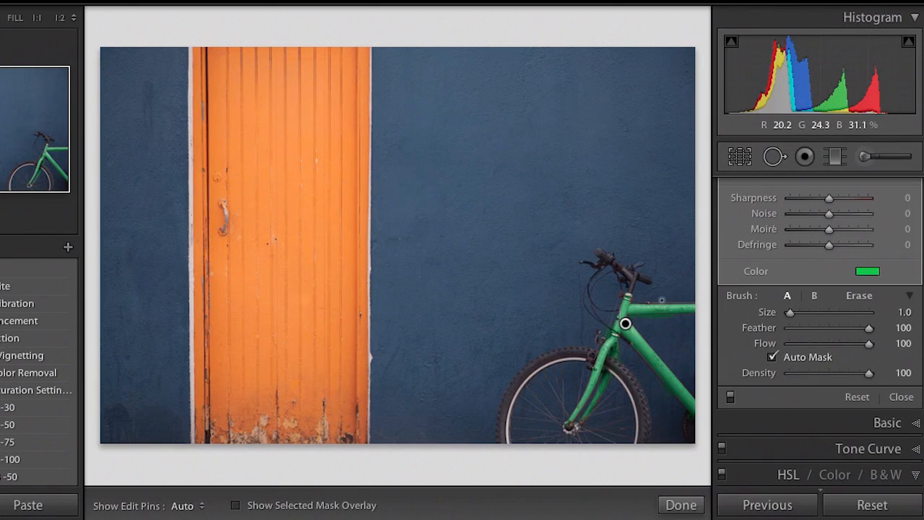
pyautogui.press('alt')
pyautogui.press('h')
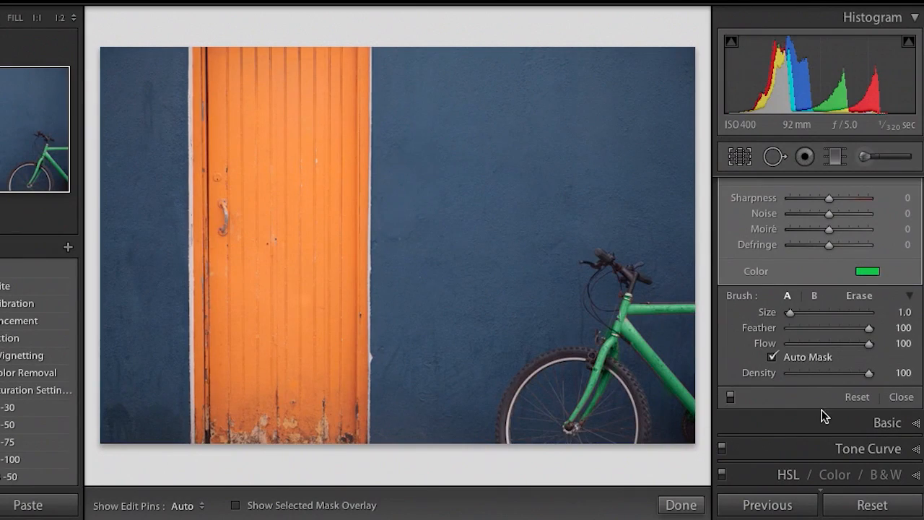
# Display the HSL Saturation adjustments for the individual color ranges of the door and bicycle photo
pyautogui.scroll(-4, 820, 332)
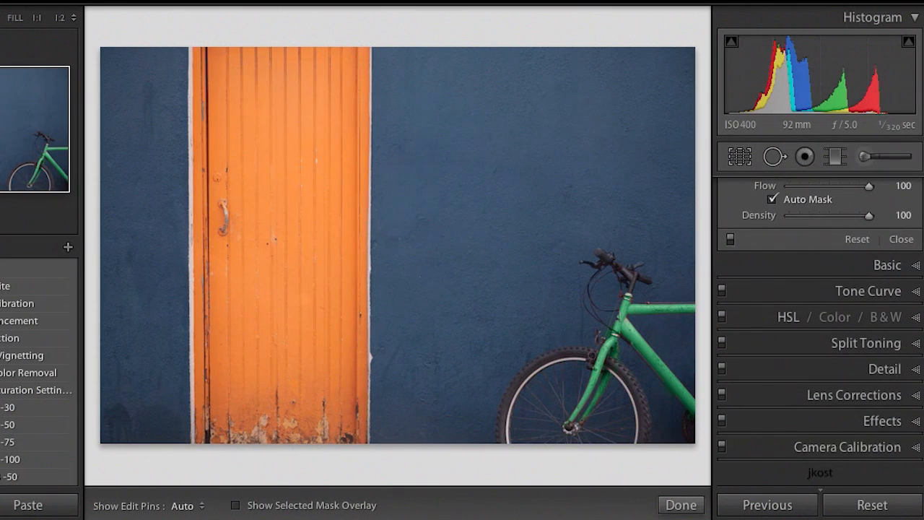
pyautogui.click(803, 318)
pyautogui.click(785, 318)
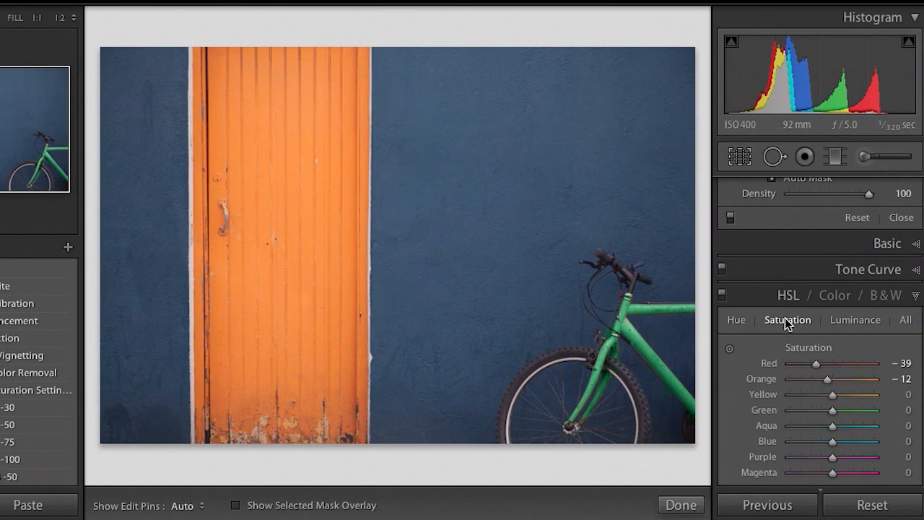